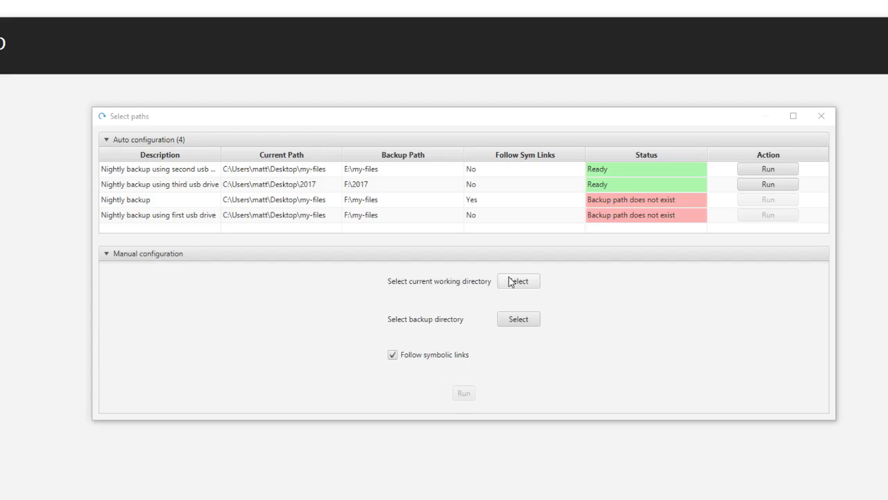
Examine the first task in backup-tasks.json, checking its currentWorkingDirectory, backupDirectory and followSymlinks entries.
left_click(660, 142)
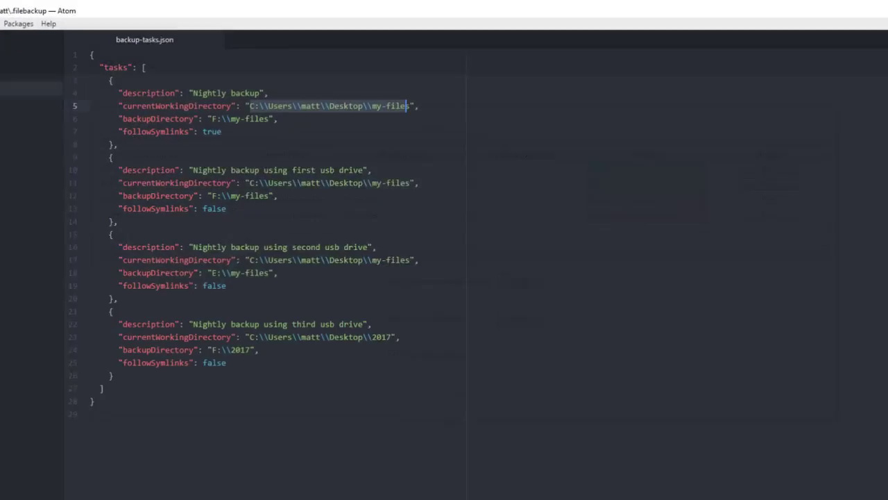
left_click(303, 143)
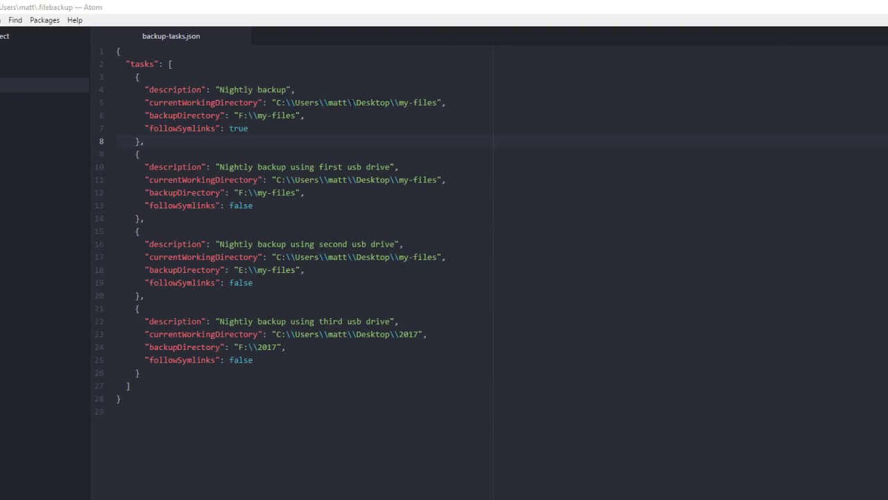
left_click_drag(398, 102, 438, 102)
double_click(241, 103)
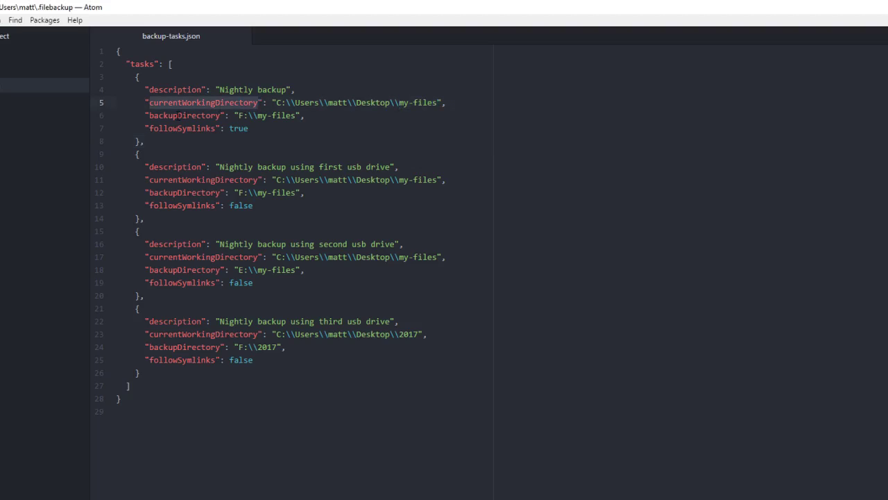
double_click(179, 115)
left_click_drag(258, 115, 296, 115)
left_click_drag(399, 103, 435, 103)
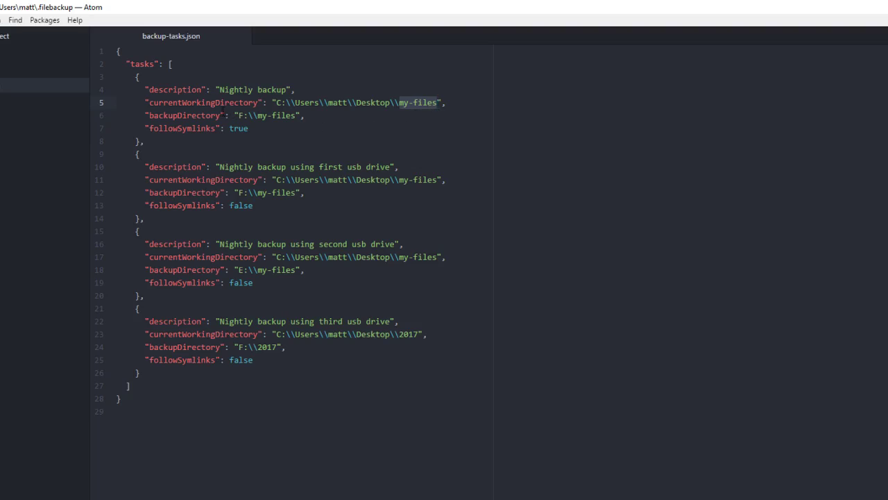
double_click(216, 102)
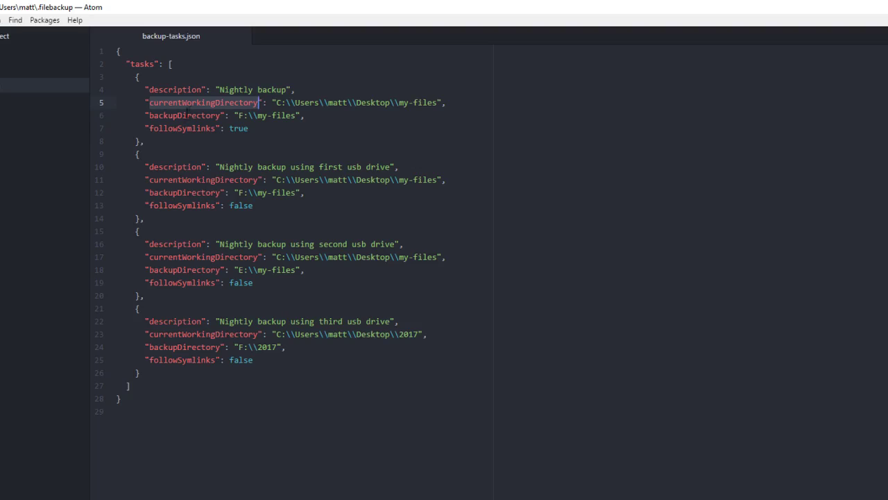
double_click(188, 128)
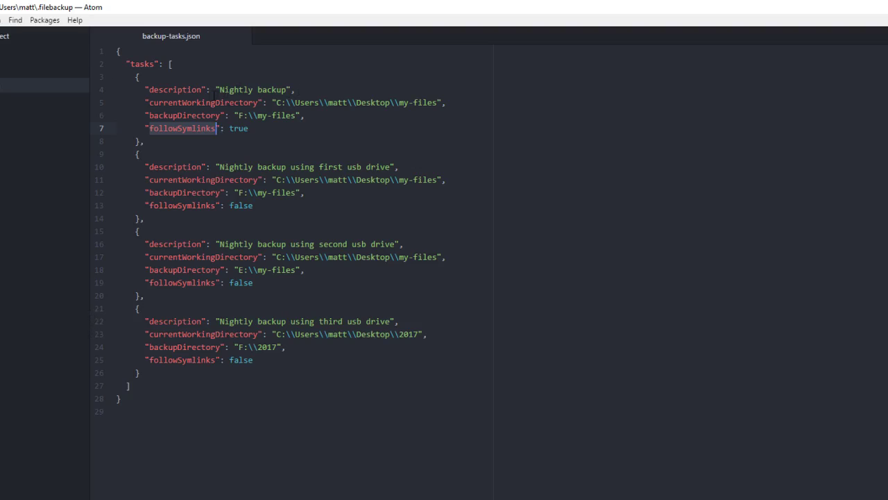
double_click(163, 103)
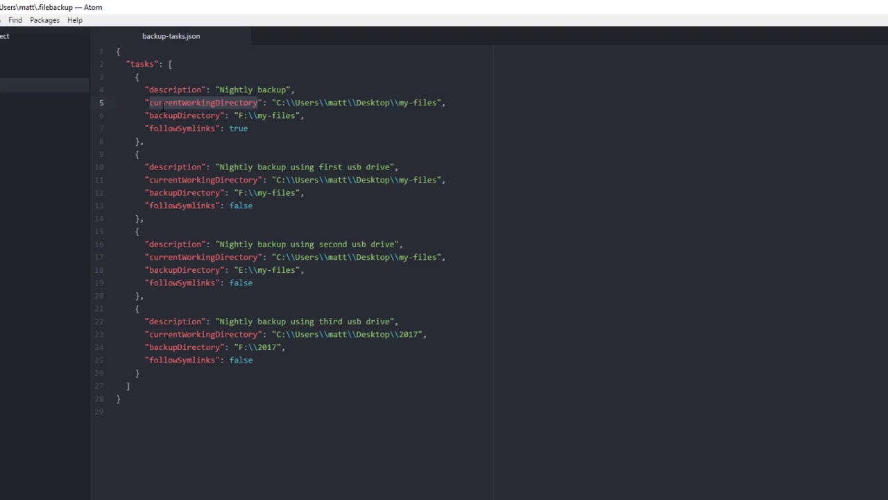
double_click(173, 128)
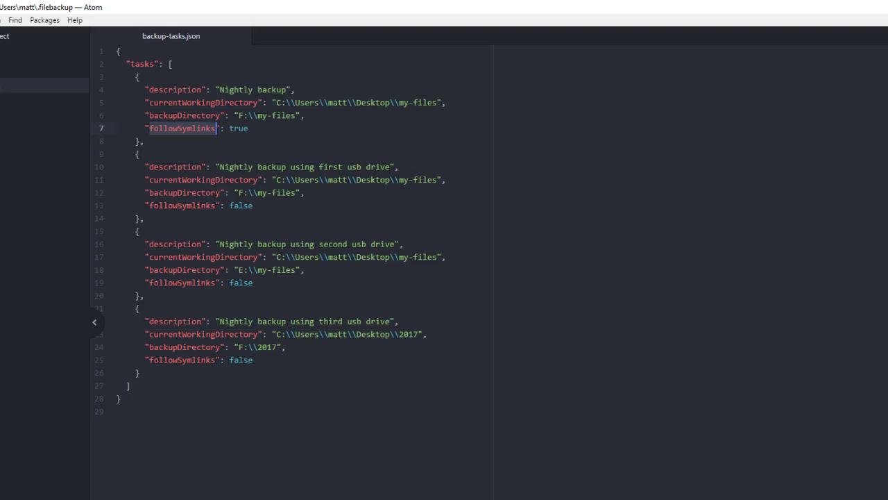
left_click_drag(276, 102, 438, 103)
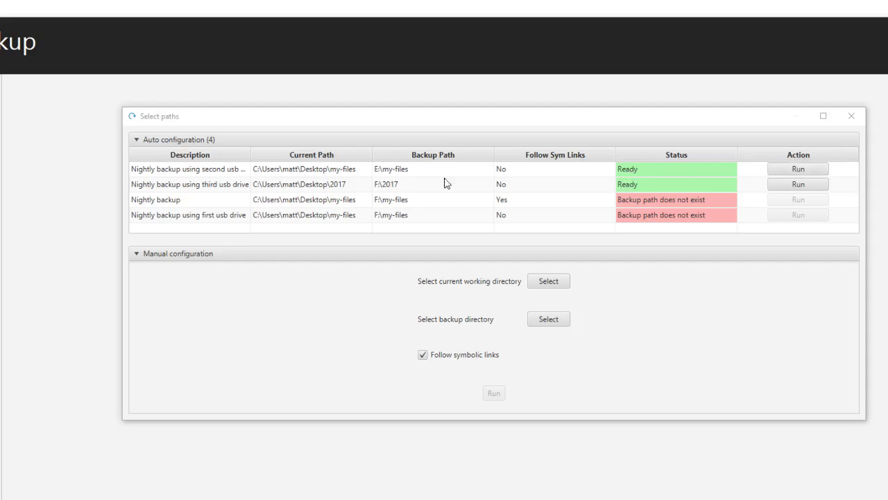
Show the source my-files folder beside the USB DISK (E:) window and open the my-files folder on that drive.
left_click(425, 295)
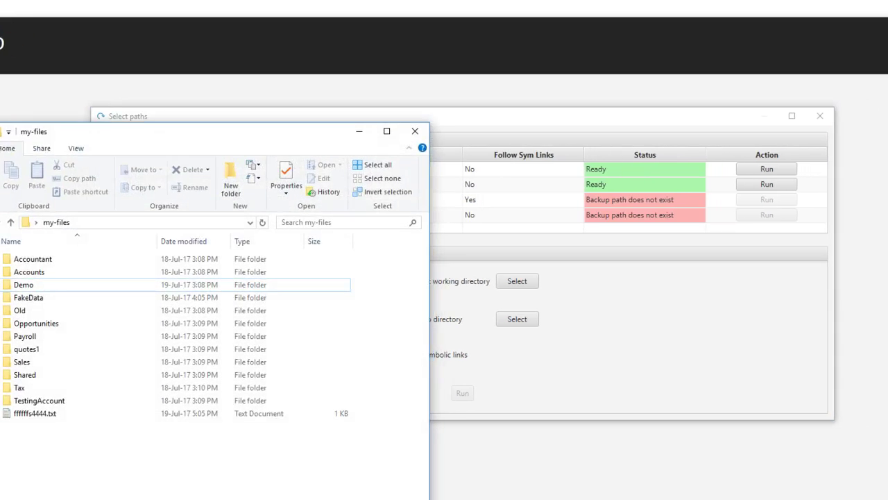
left_click_drag(111, 496, 50, 263)
left_click(209, 451)
left_click_drag(235, 140, 259, 152)
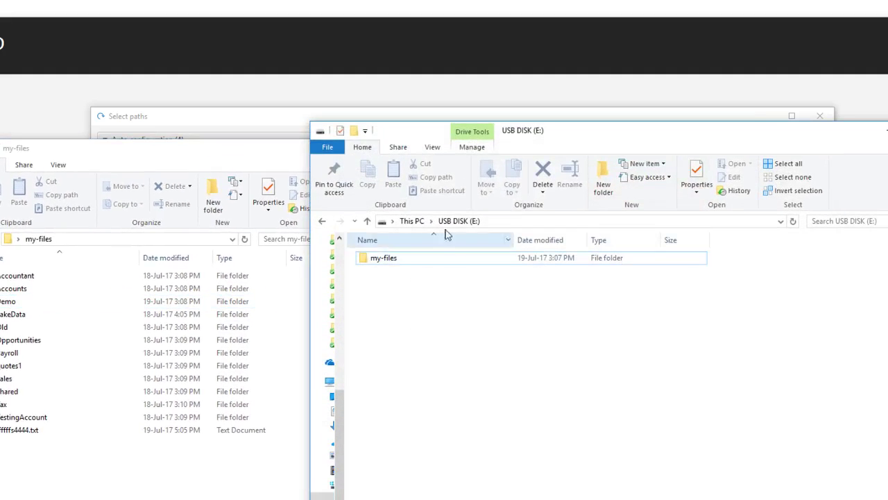
left_click_drag(426, 134, 508, 146)
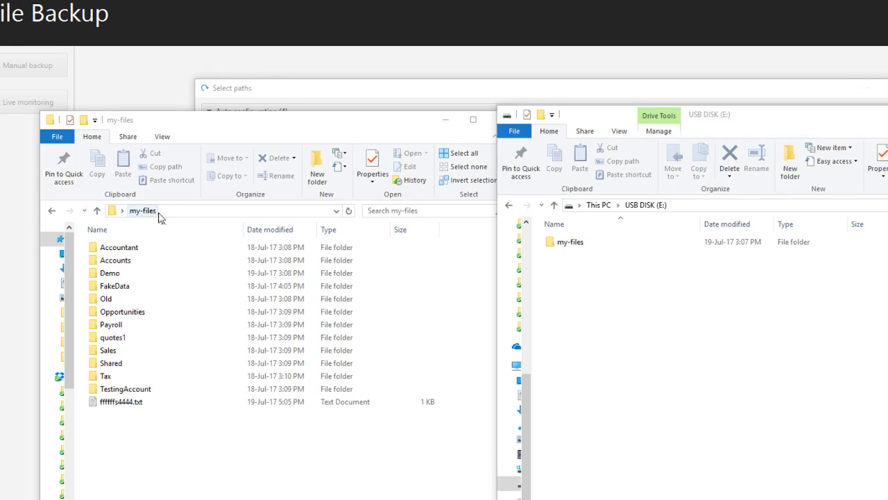
left_click(629, 290)
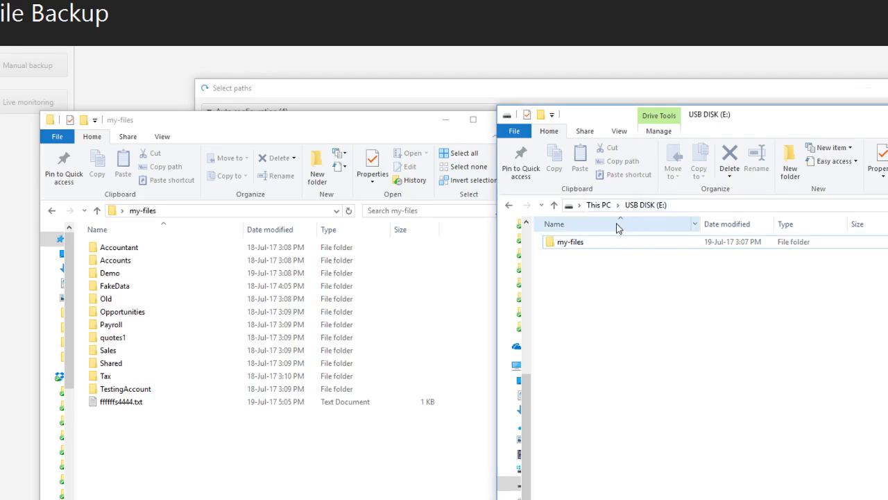
double_click(585, 243)
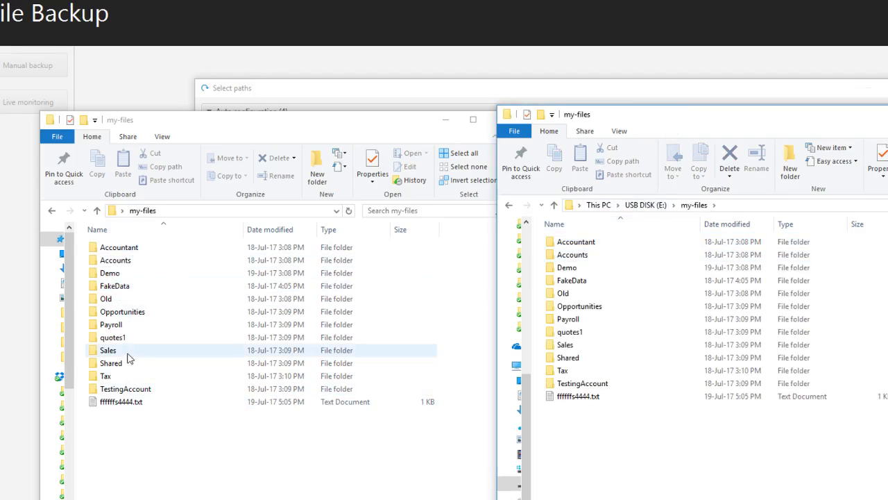
Compare the contents of the source my-files folder with the copy on USB DISK (E:).
key("t")
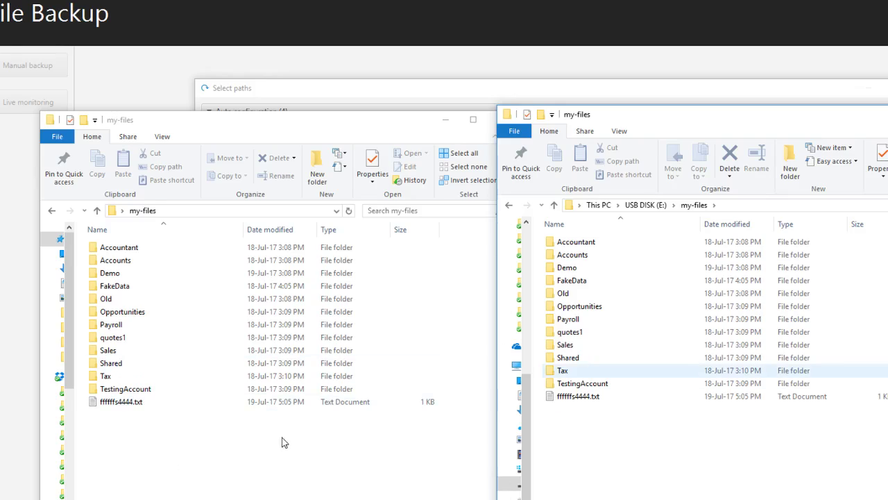
left_click(259, 448)
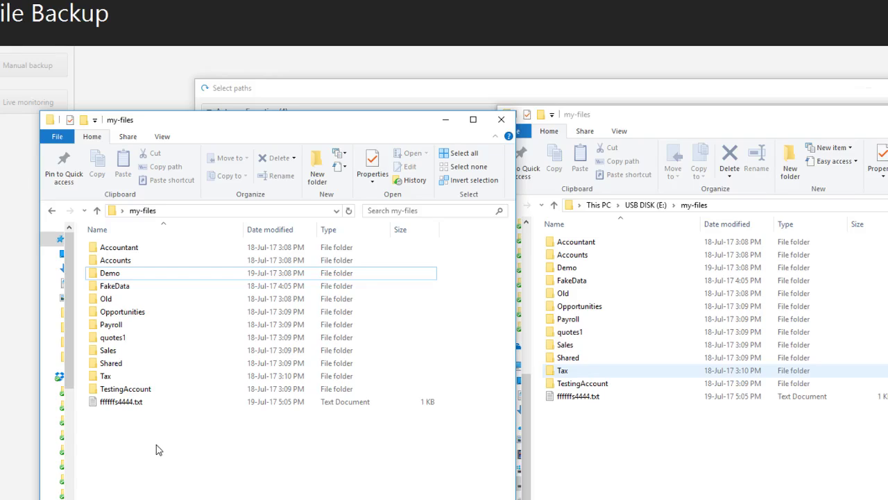
mouse_move(156, 450)
left_mouse_down()
mouse_move(104, 242)
mouse_move(166, 470)
mouse_move(121, 250)
mouse_move(158, 451)
left_mouse_up()
left_click(731, 488)
left_click(172, 417)
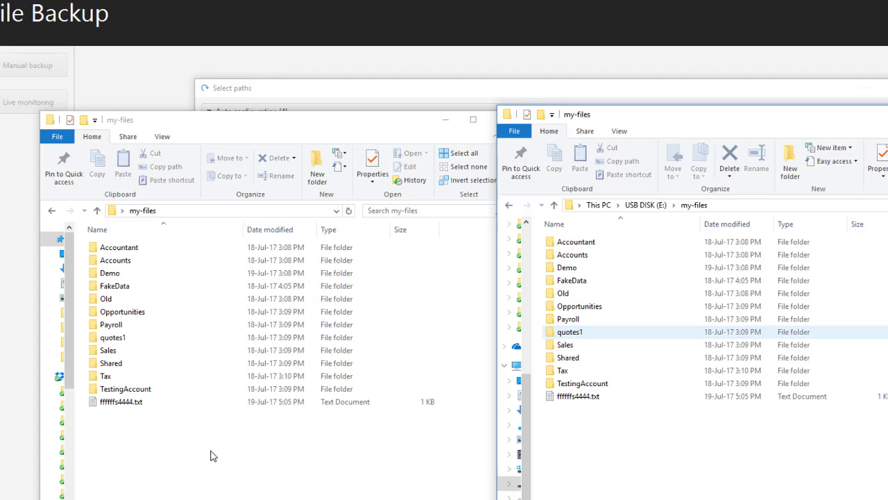
left_click_drag(144, 442, 119, 250)
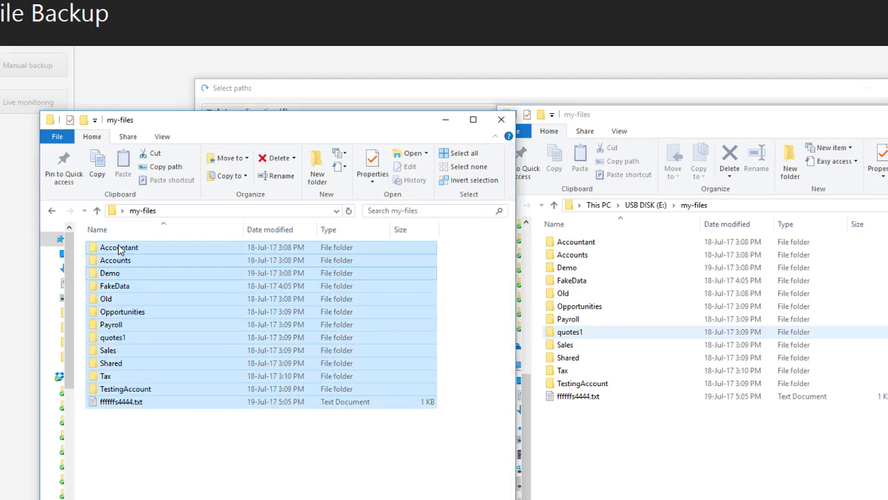
left_click(601, 423)
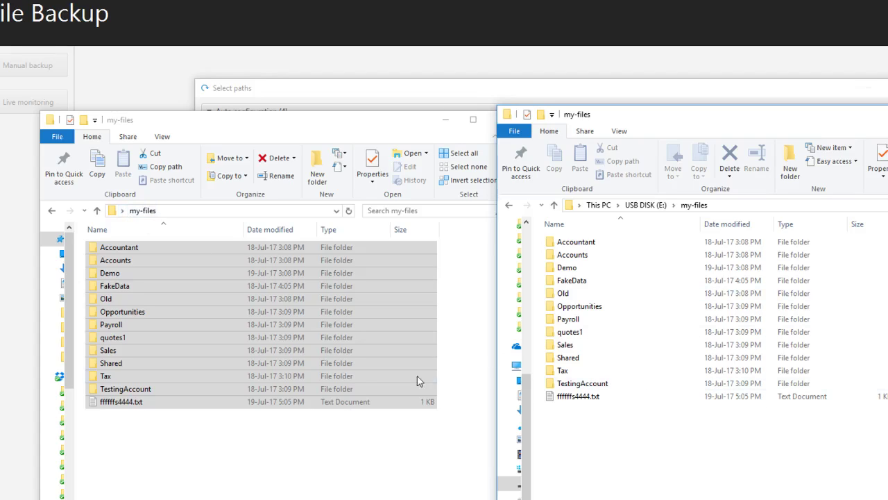
Minimize both folder windows and run the nightly backup configuration that uses the second USB drive.
left_click_drag(697, 113, 493, 101)
left_click(872, 102)
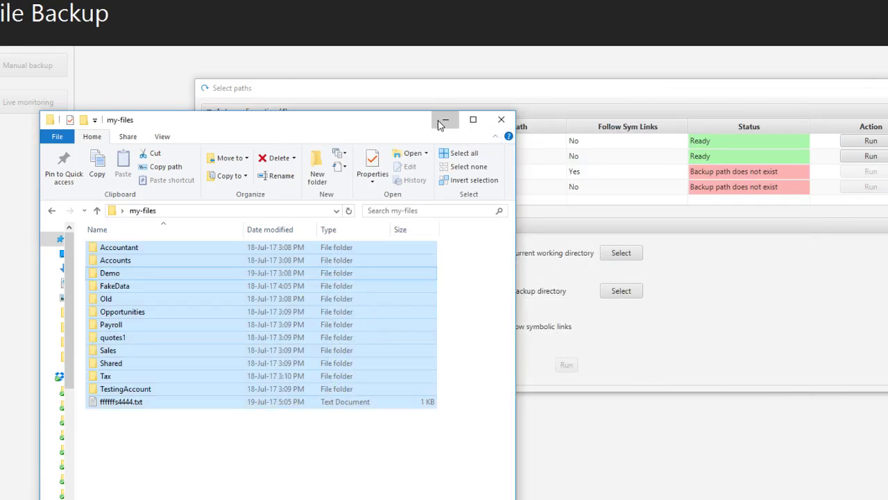
left_click(441, 122)
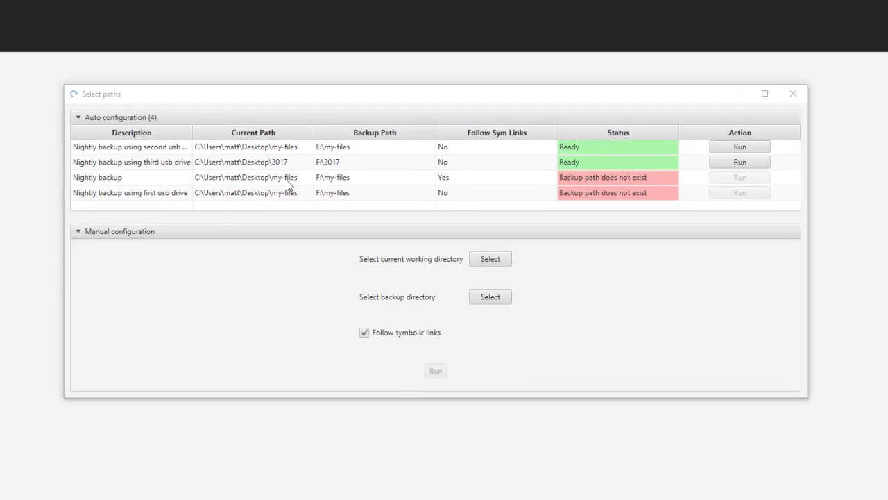
left_click(376, 153)
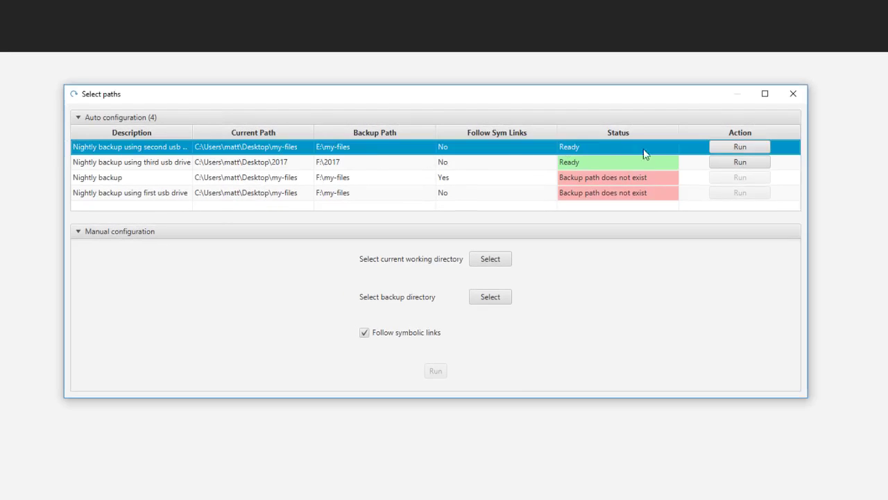
left_click(740, 147)
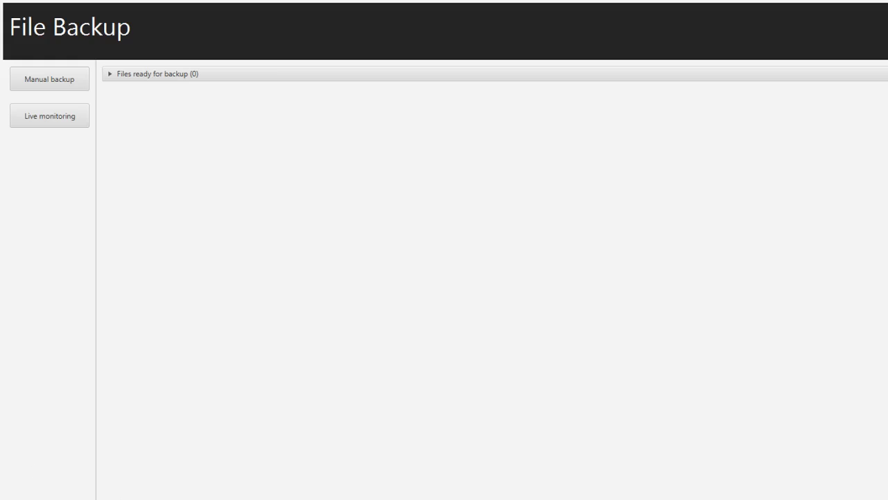
Bring both my-files folder windows back side by side, with the source folder active.
key("alt+Tab")
key("alt+Tab")
left_click_drag(590, 130, 666, 129)
left_click(390, 479)
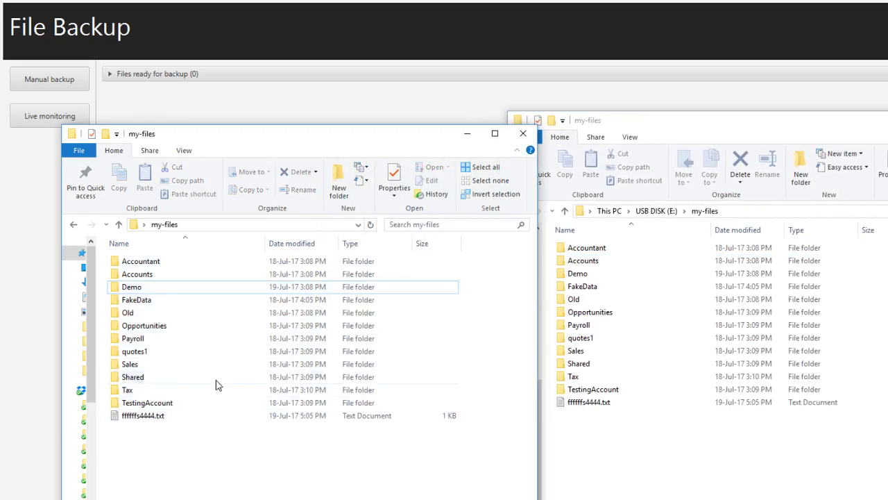
Add the text "this has change" to QuoteJuly1.txt in the source Demo\DailyQuotes folder, then save and close it.
double_click(132, 288)
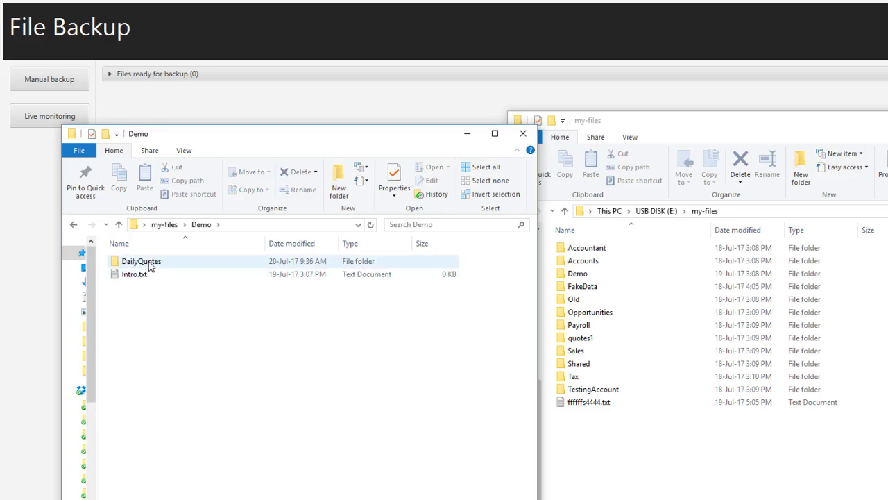
double_click(149, 265)
double_click(151, 274)
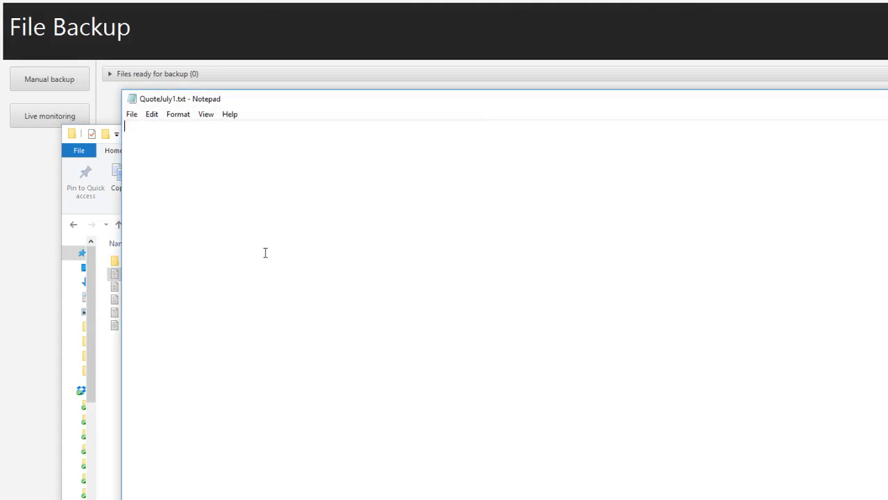
type("this has change")
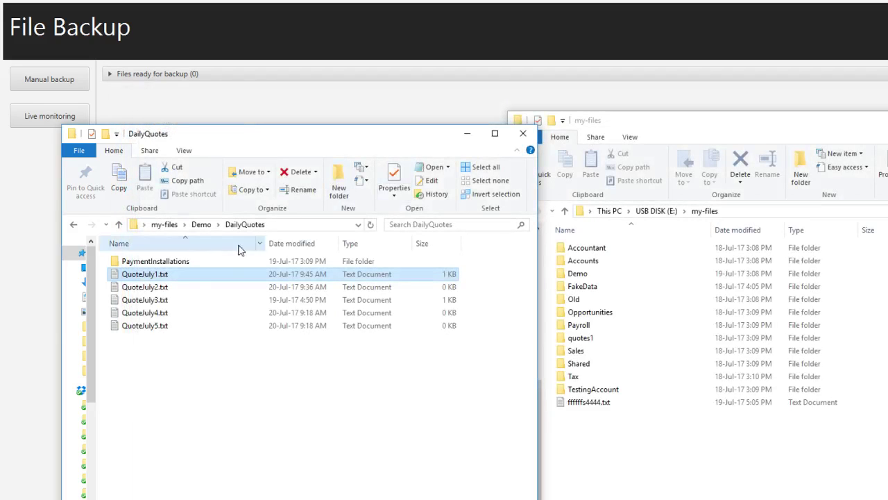
Delete QuoteJuly2.txt from the source DailyQuotes folder.
left_click(174, 287)
key("Delete")
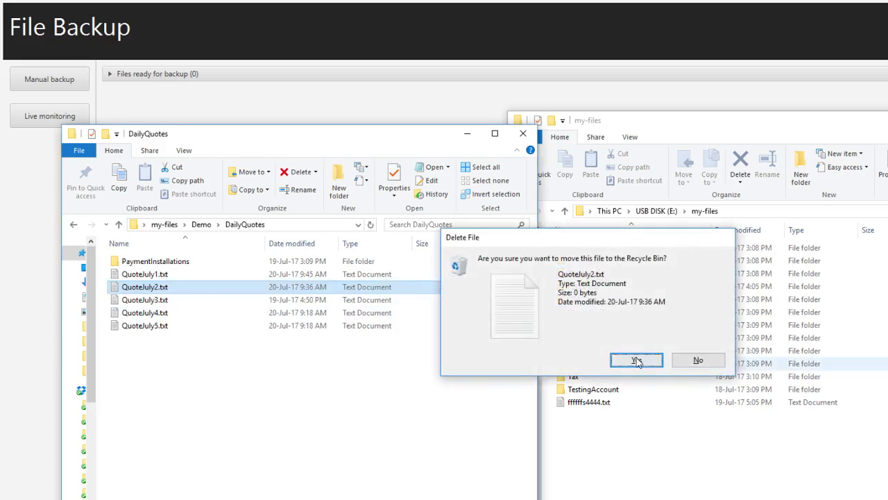
left_click(633, 360)
Create a new text document named QuoteNEW.txt in the source DailyQuotes folder.
right_click(199, 339)
mouse_move(243, 499)
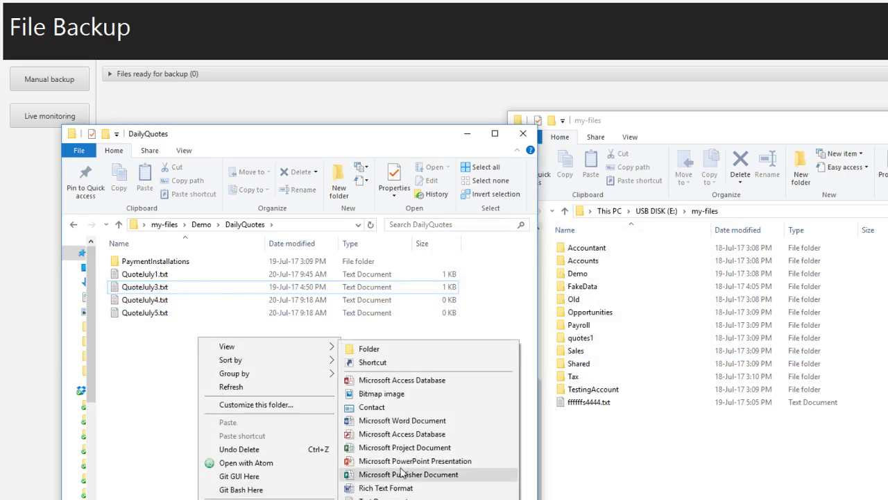
left_click(396, 496)
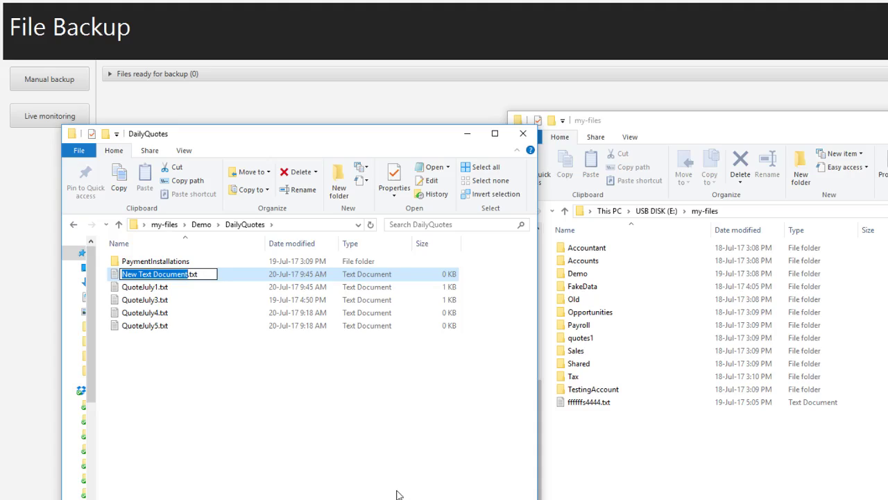
type("QuoteNEW")
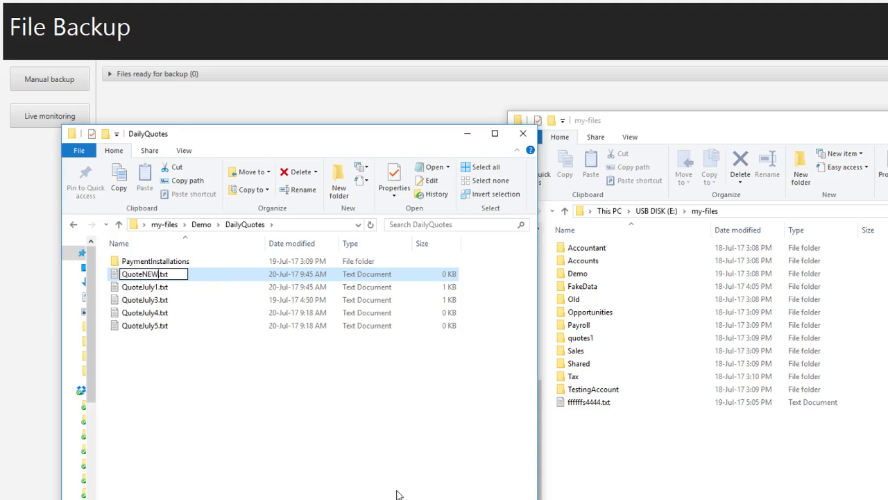
key("Return")
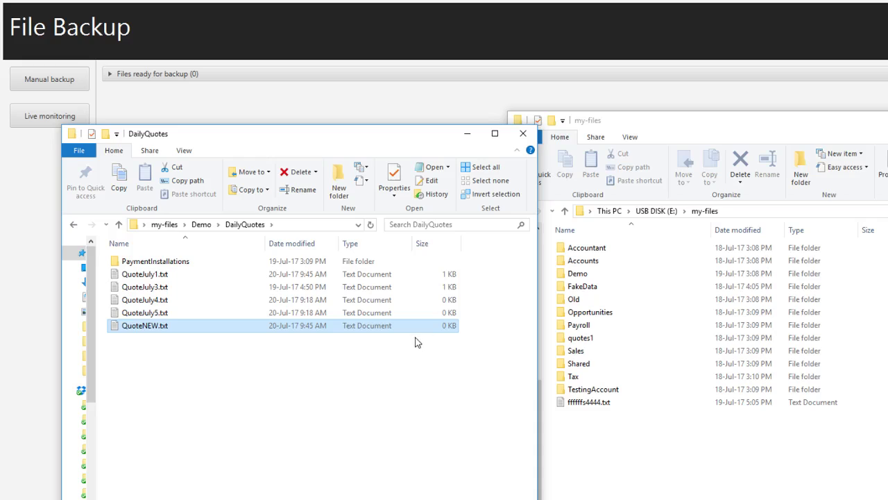
Minimize both folder windows and start a manual backup using the second USB drive configuration.
left_click(466, 139)
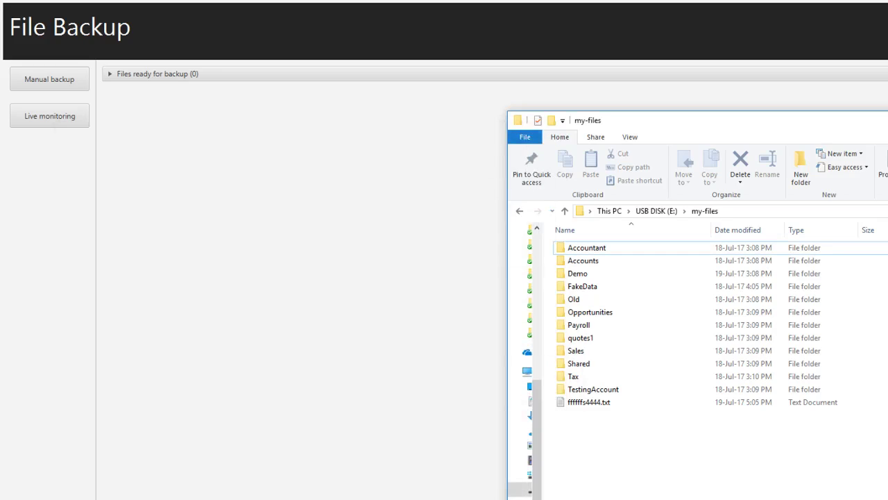
left_click(872, 95)
left_click(77, 78)
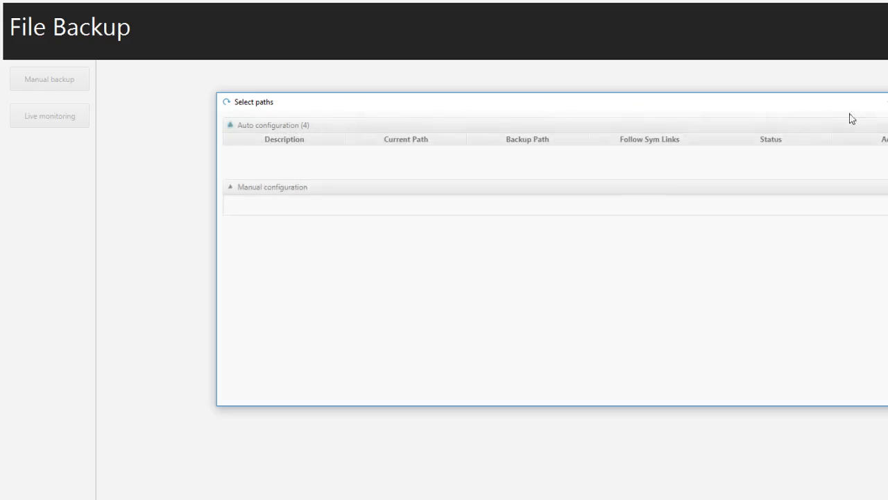
left_click(882, 155)
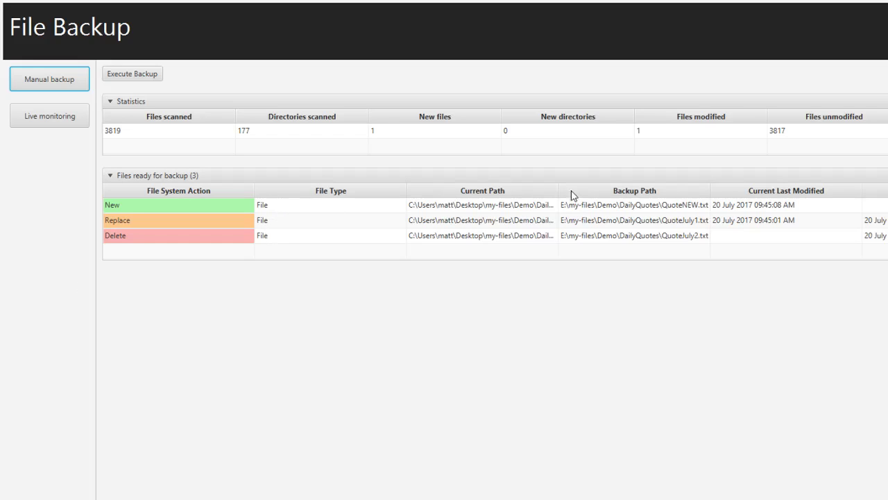
Widen the Current Path column to read the pending files' full paths, narrow it again, and execute the backup.
left_click_drag(558, 191, 689, 190)
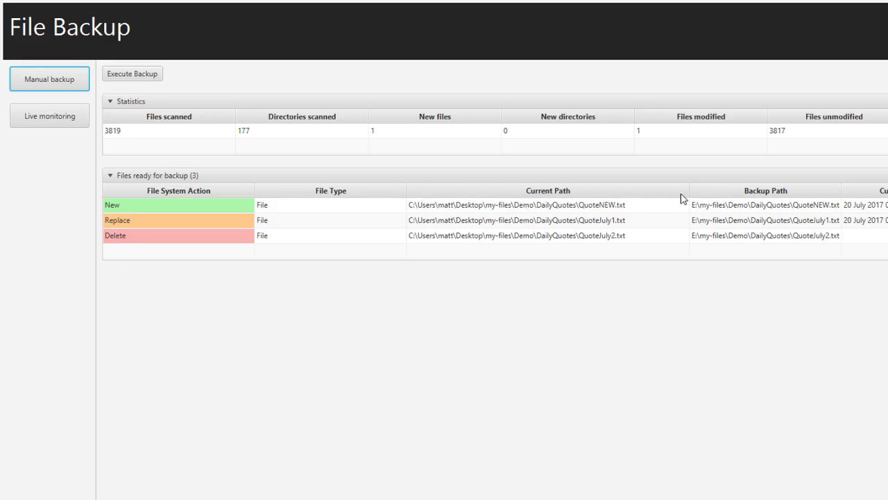
left_click_drag(690, 189, 507, 190)
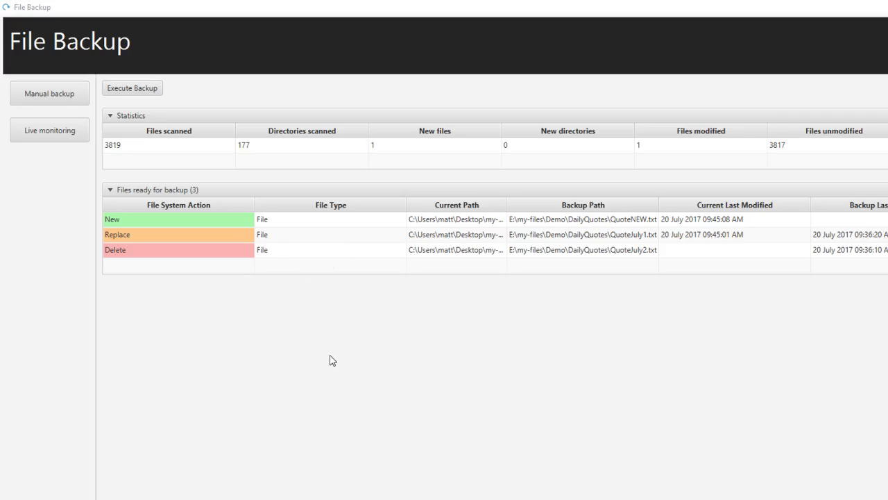
left_click(135, 91)
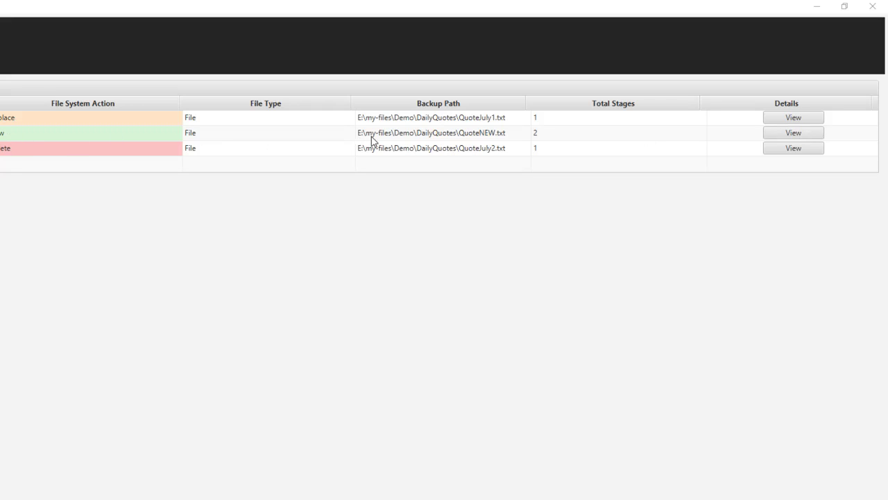
View the execution stages for QuoteNEW.txt with the Task Description column widened, and close the detail window.
left_click(777, 136)
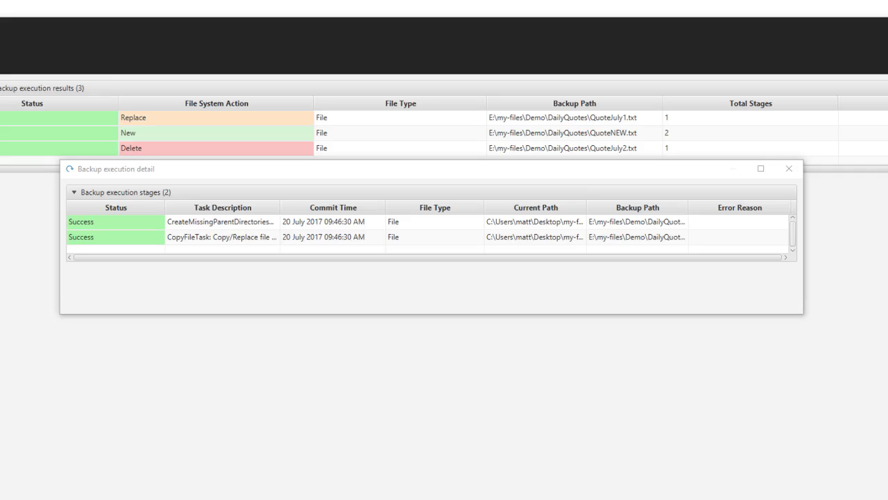
left_click_drag(281, 204, 446, 206)
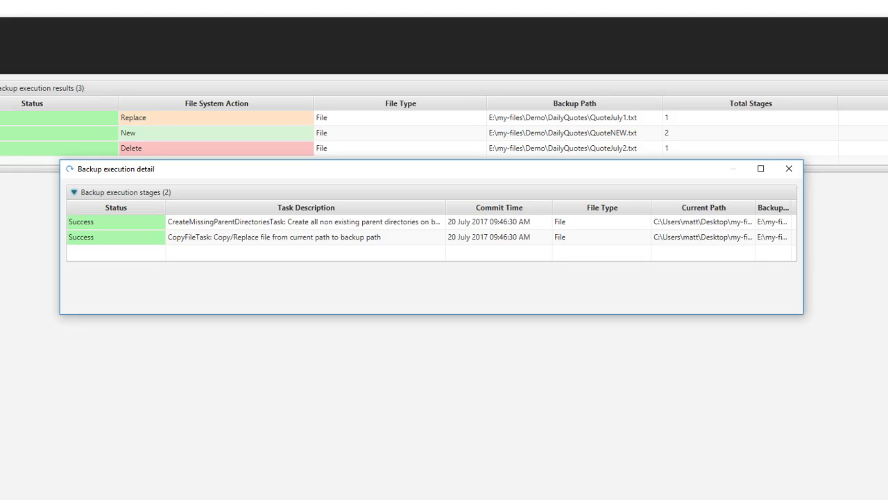
left_click(791, 170)
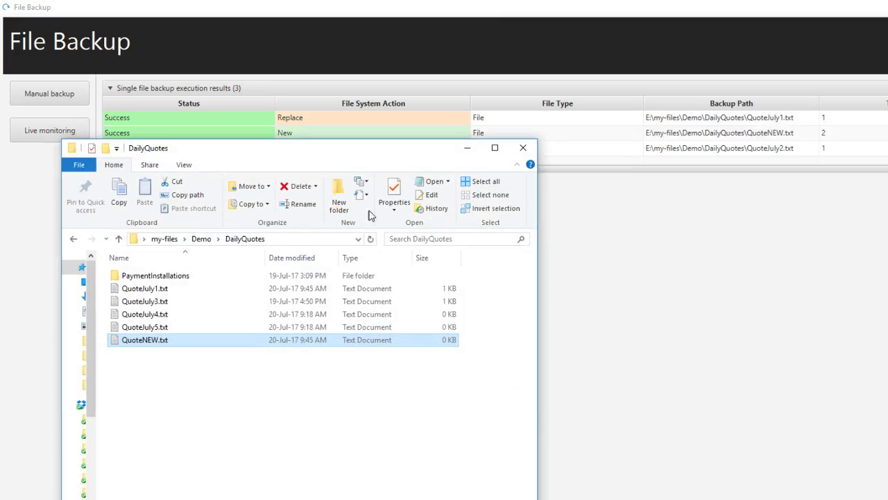
Delete the DailyQuotes folder from the source my-files\Demo folder and minimize the folder window.
left_click_drag(188, 154, 287, 154)
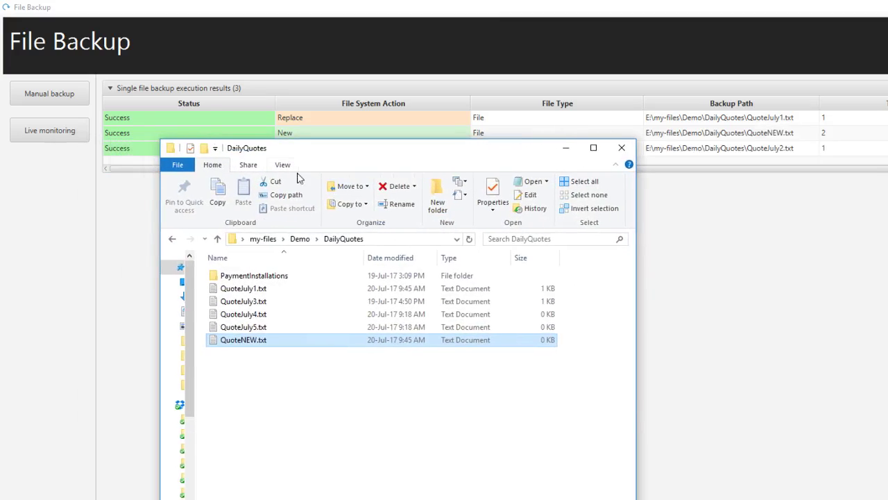
left_click(299, 239)
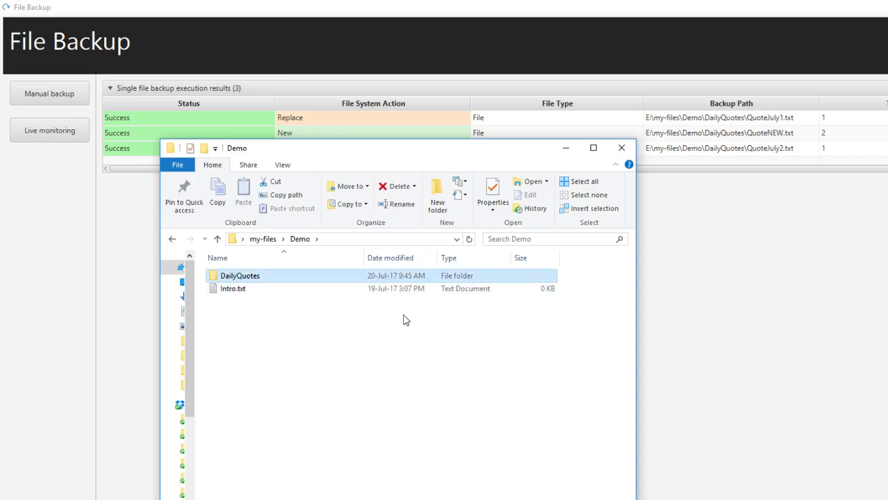
double_click(245, 278)
left_click(300, 239)
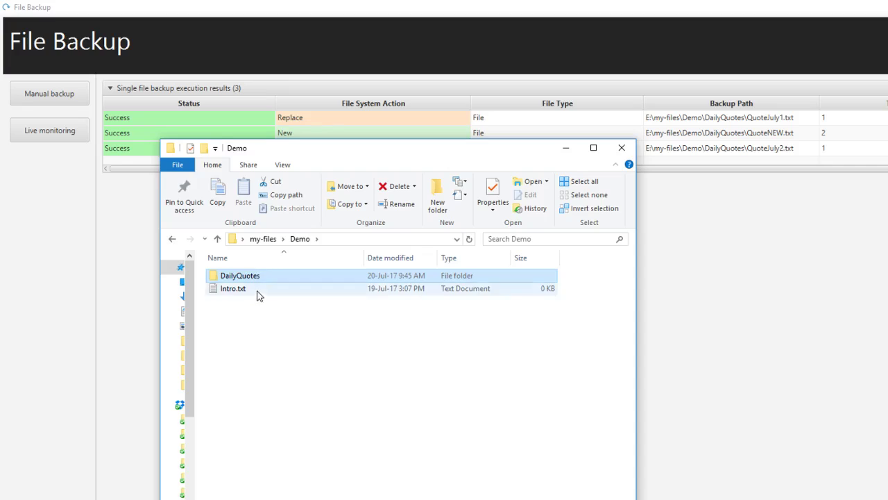
key("Delete")
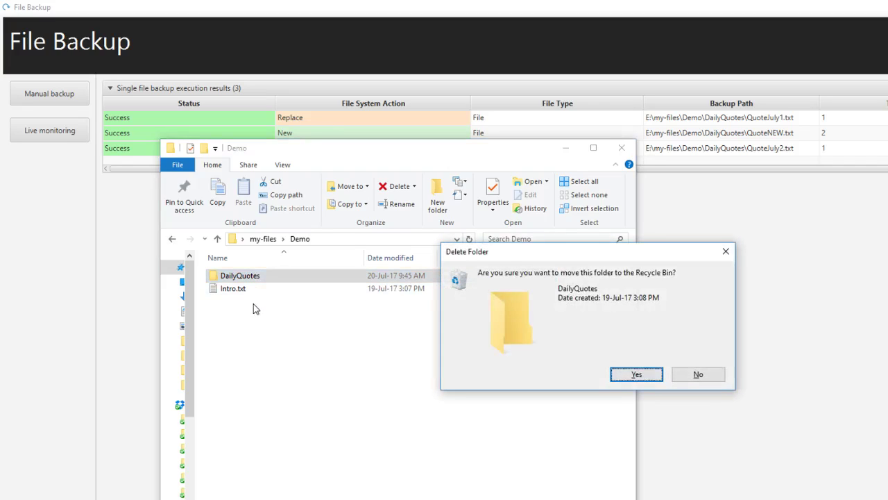
key("Return")
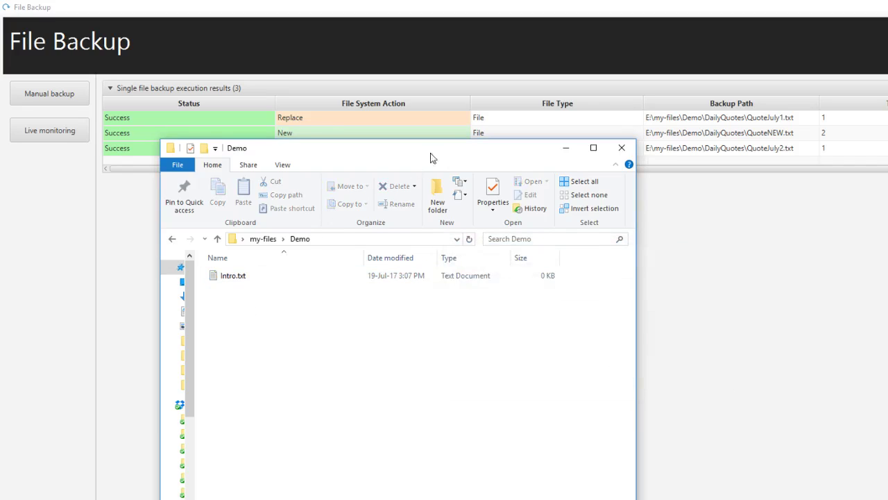
left_click(565, 149)
Run a manual backup with the second USB drive configuration and execute it to remove DailyQuotes from the E: copy.
left_click(85, 89)
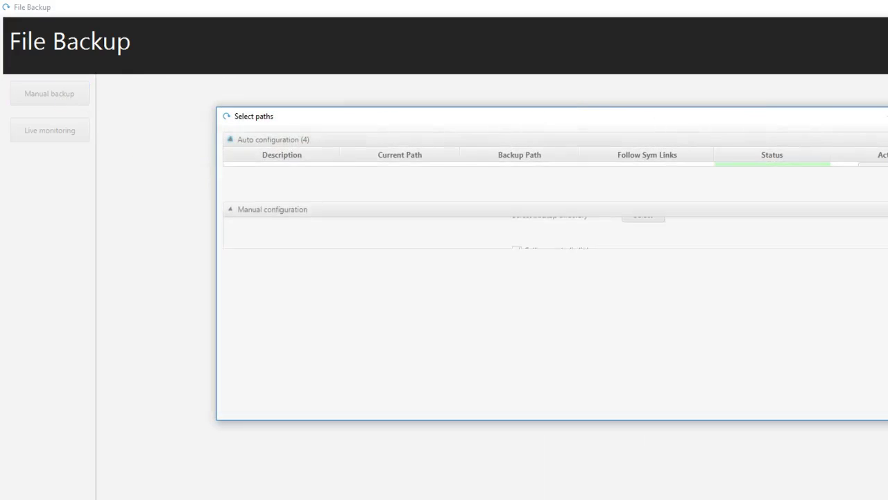
left_click(869, 171)
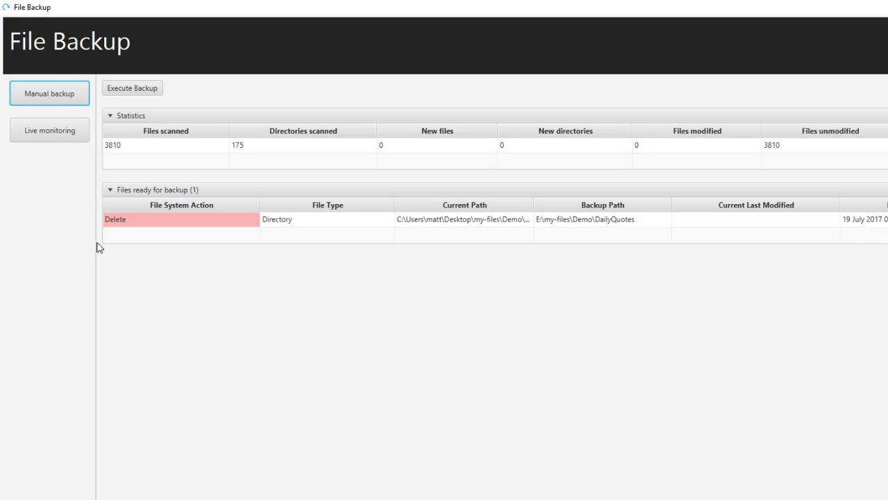
left_click(138, 92)
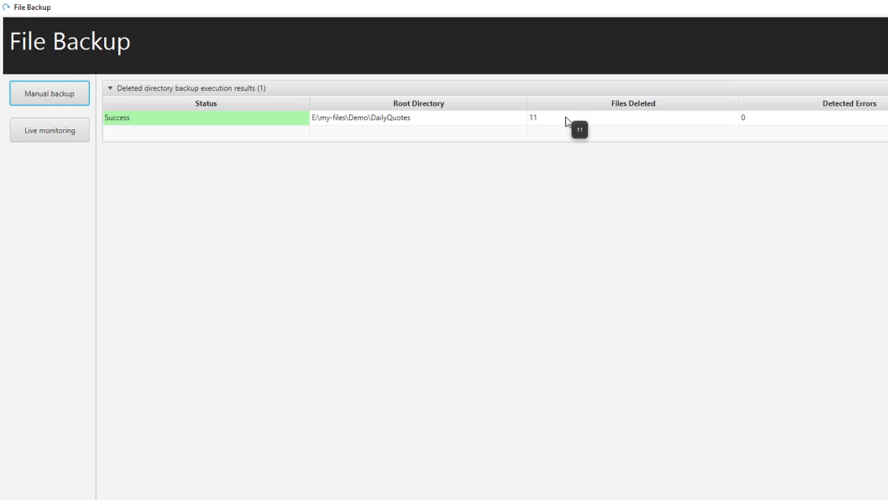
Open the deleted directory details for DailyQuotes and examine the full backup paths of all deleted items.
key("alt+Tab")
left_click(794, 118)
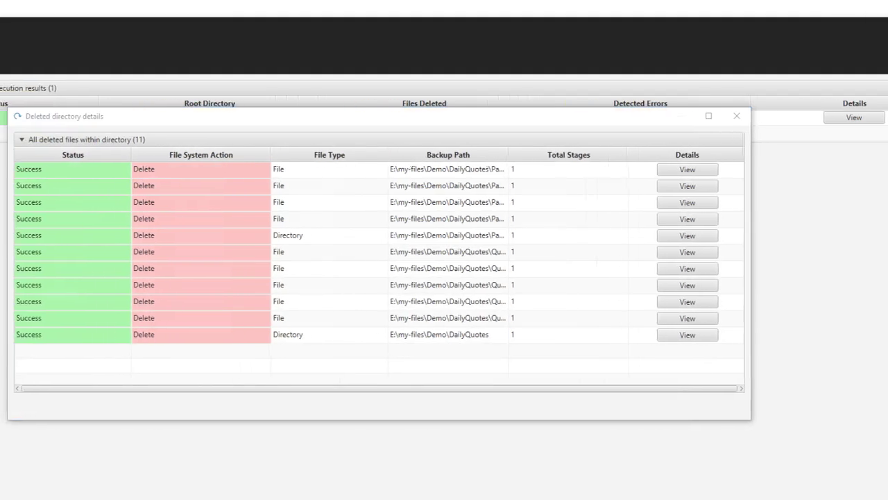
left_click_drag(569, 155, 695, 154)
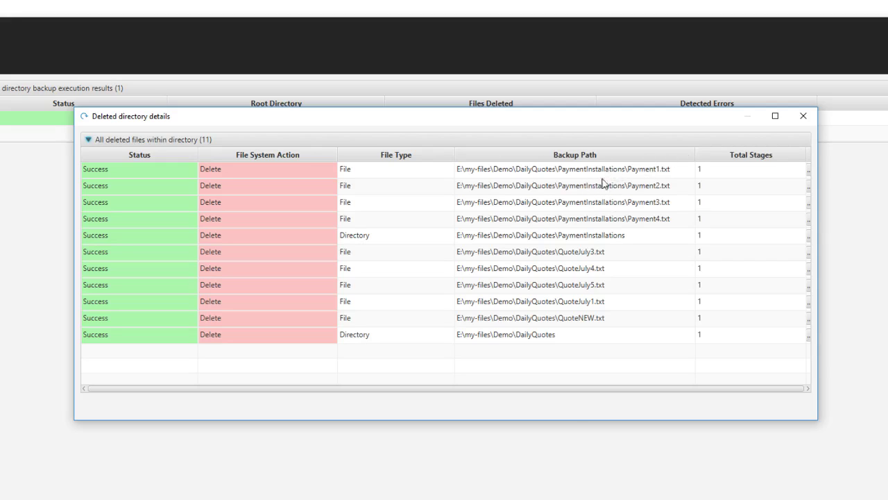
left_click(708, 381)
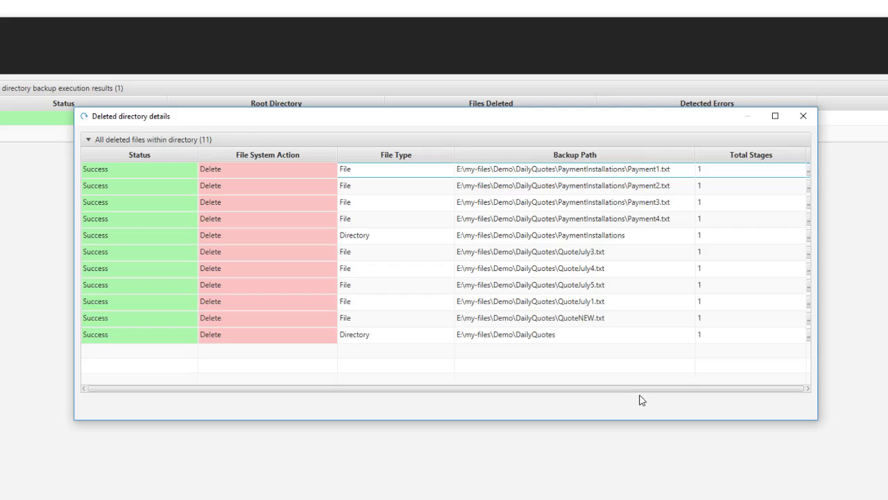
left_click_drag(695, 159, 561, 159)
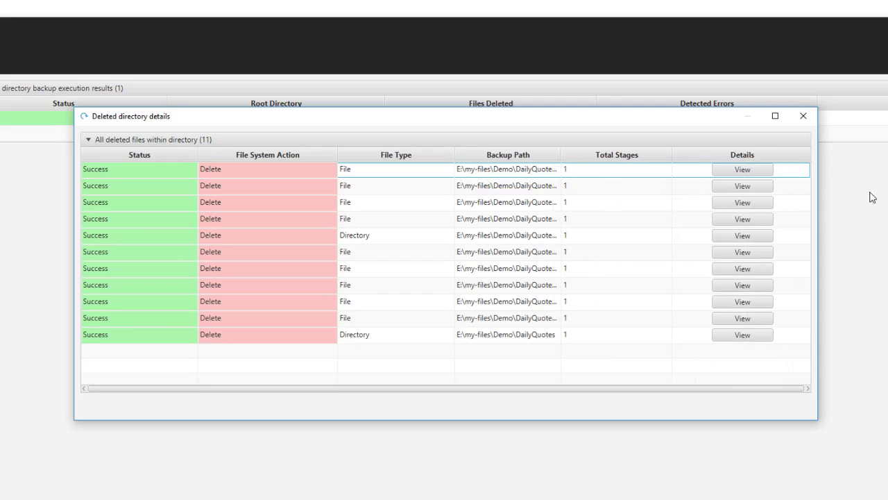
View the execution stage of one deleted payment file with a wider Task Description column, and close both detail windows.
left_click(741, 202)
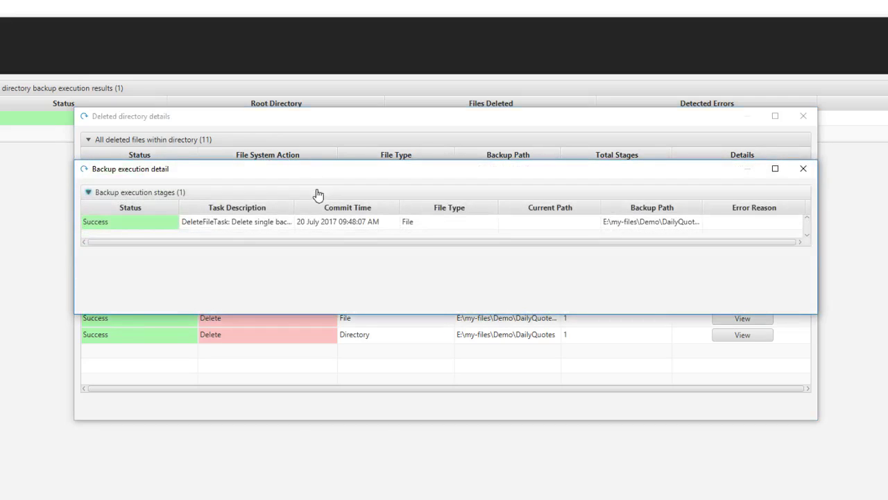
left_click_drag(292, 204, 427, 207)
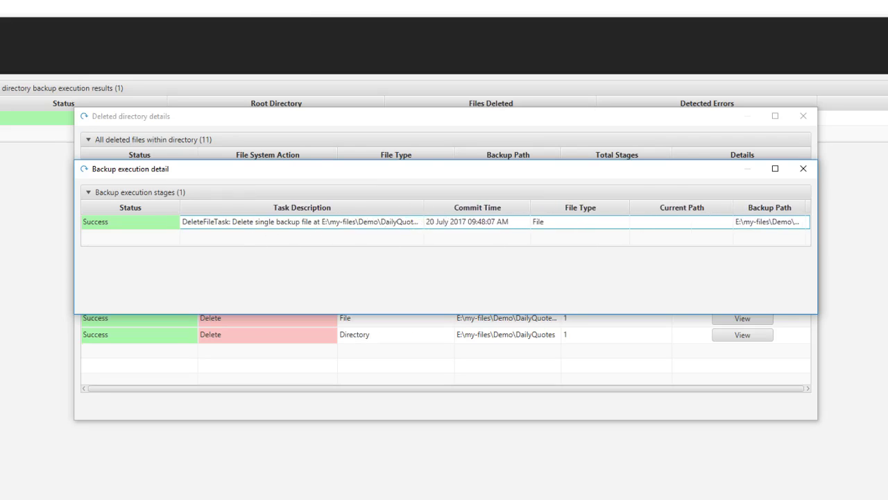
left_click(803, 168)
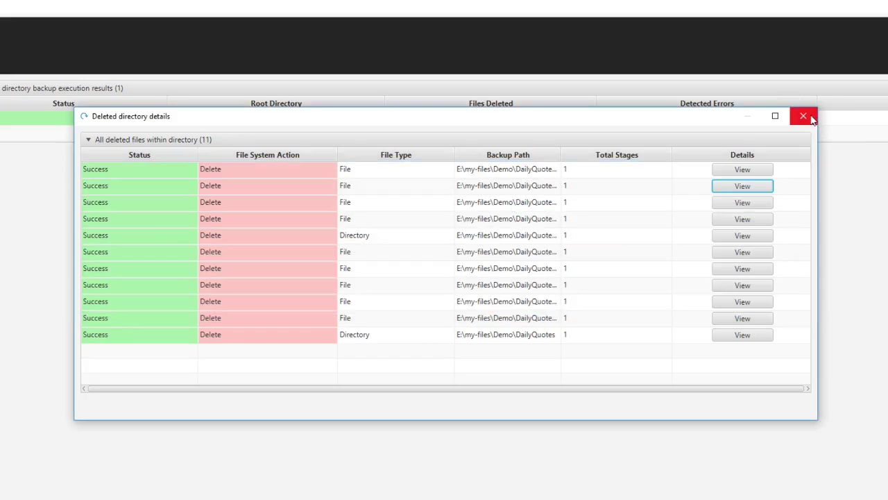
left_click(803, 116)
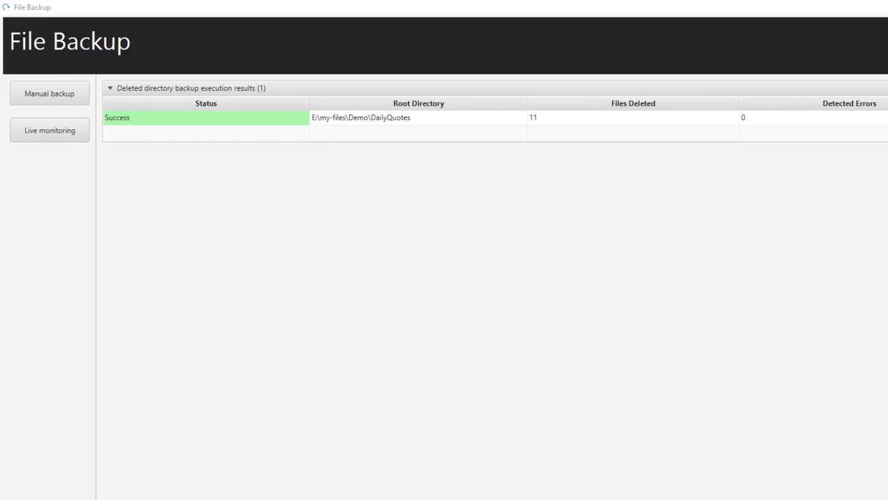
Open the Demo folder in my-files on USB DISK (E:) to check for DailyQuotes, and dismiss the window.
key("alt+Tab")
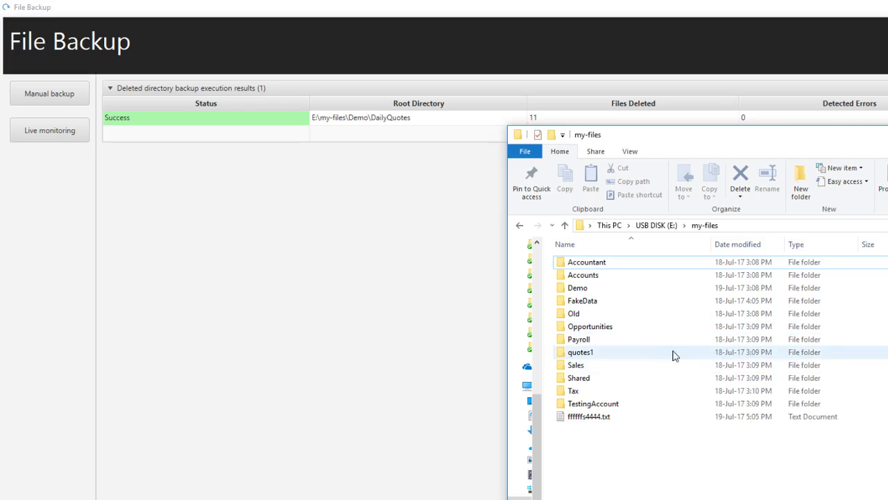
left_click(583, 293)
double_click(583, 297)
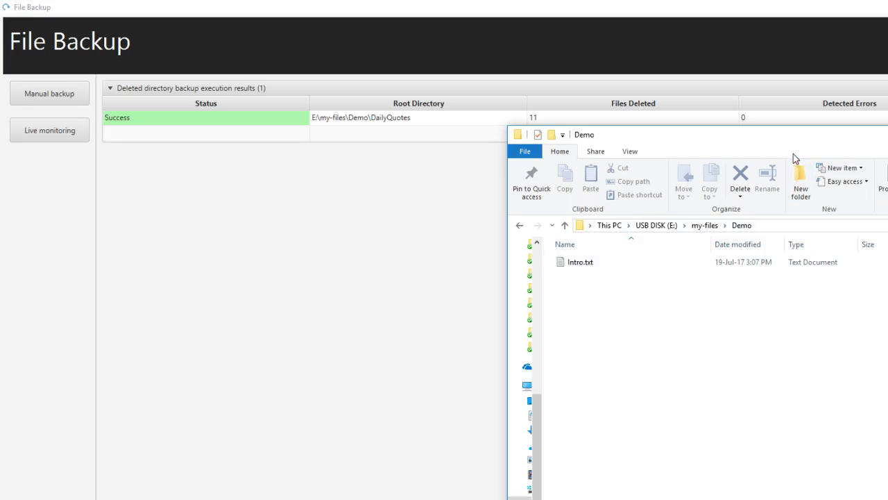
left_click_drag(781, 141, 584, 134)
left_click(875, 135)
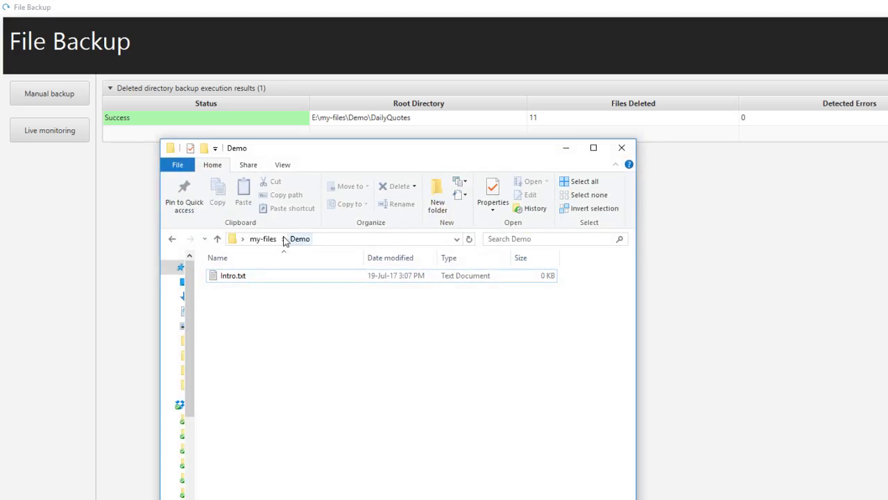
Return the source folder window to my-files, minimize it, and start live monitoring with the second USB drive configuration.
left_click(277, 239)
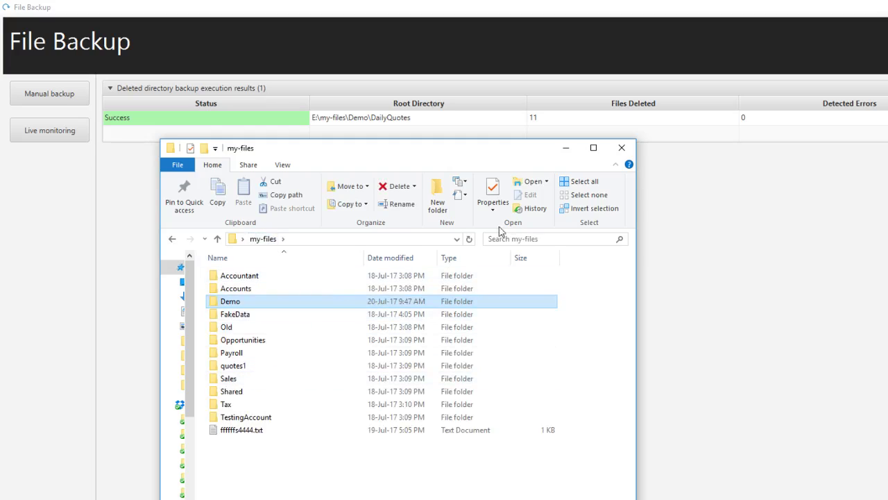
left_click(564, 154)
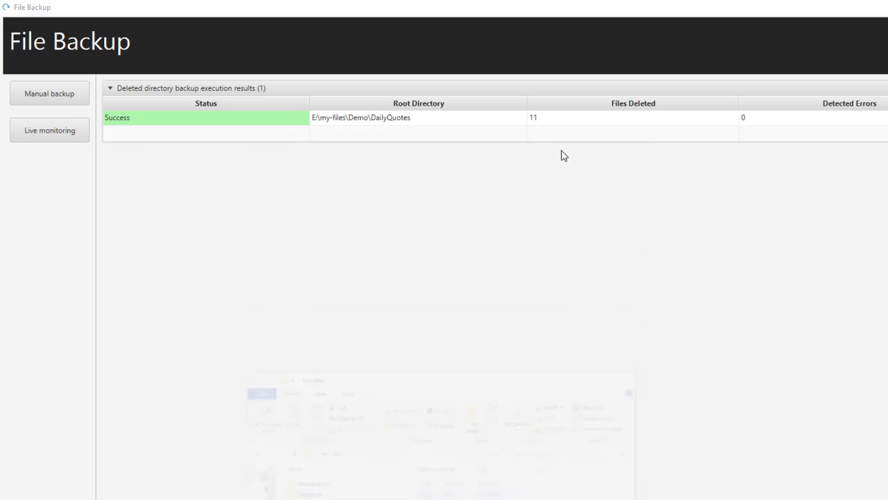
left_click(71, 132)
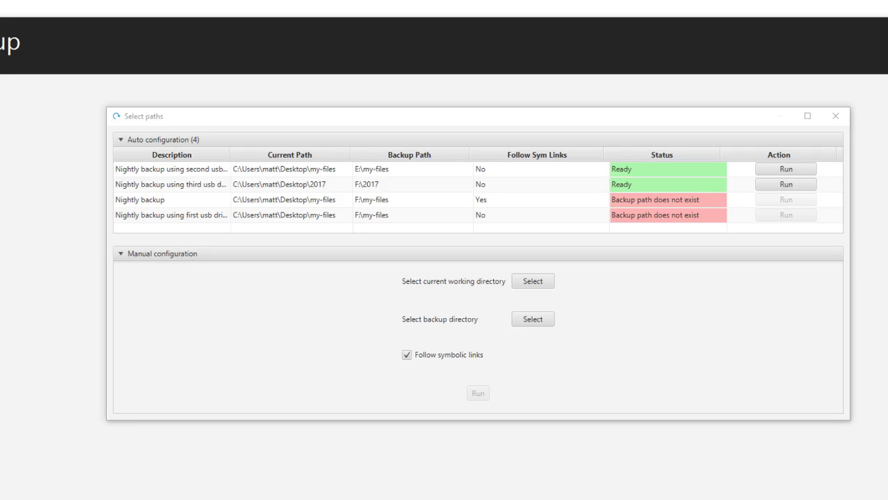
left_click(774, 170)
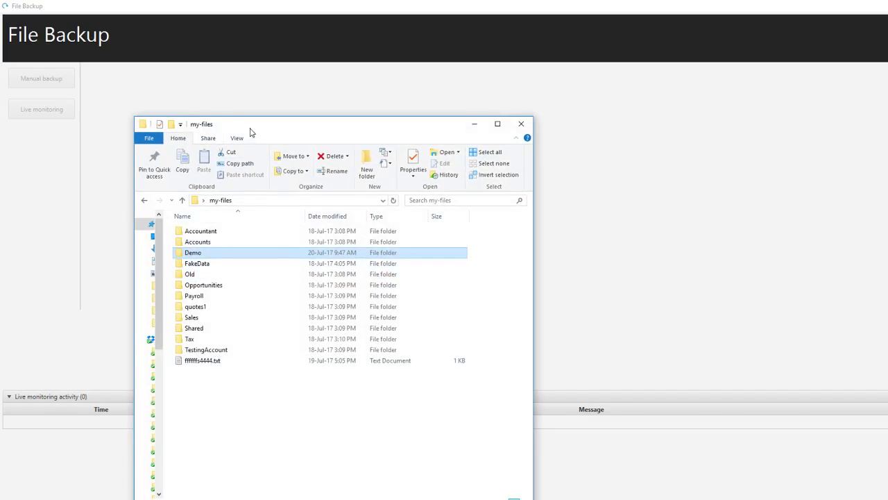
Add the text "gggg" to Intro.txt in the source Demo folder, save it, and minimize the Notepad and folder windows.
left_click_drag(250, 129, 338, 91)
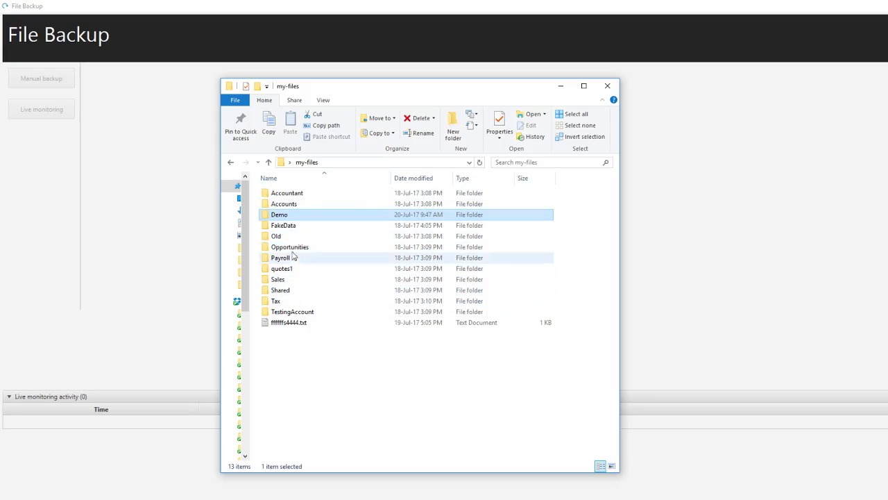
double_click(284, 216)
double_click(283, 196)
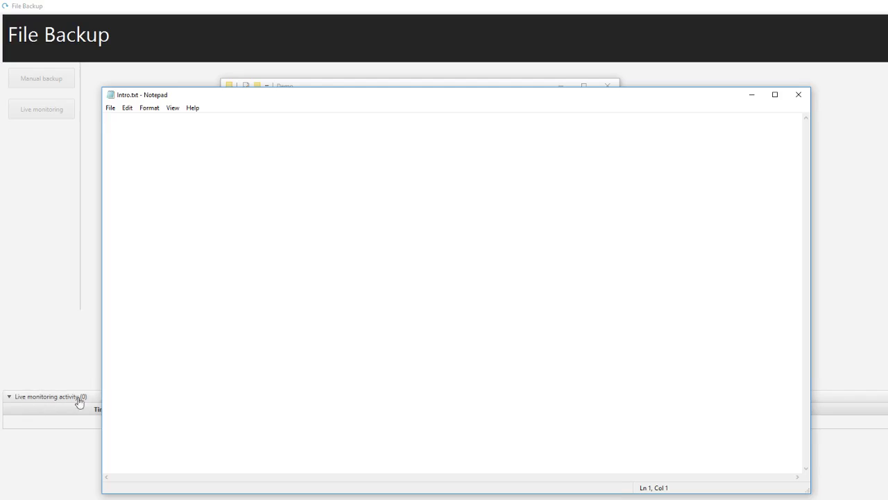
type("gggg")
key("ctrl+s")
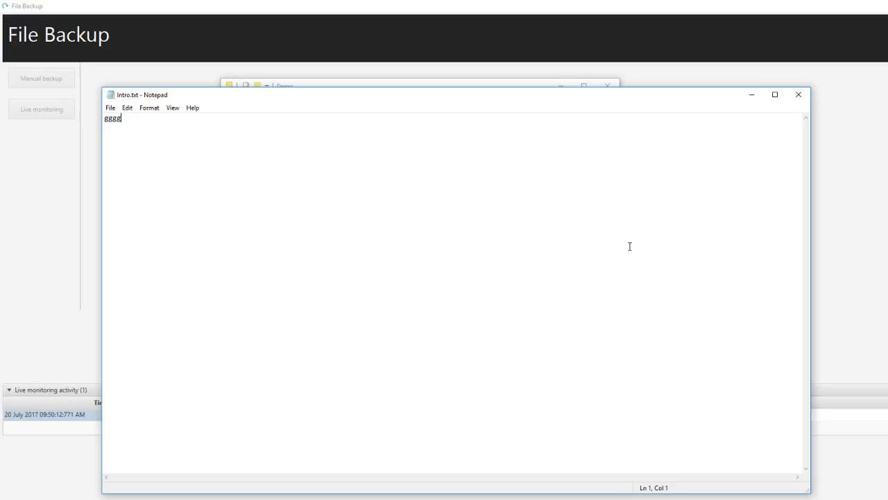
left_click(752, 94)
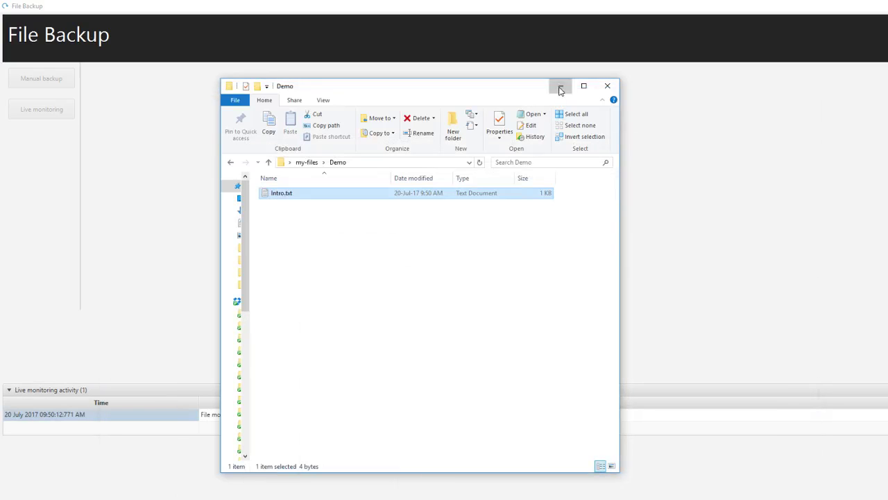
left_click(561, 85)
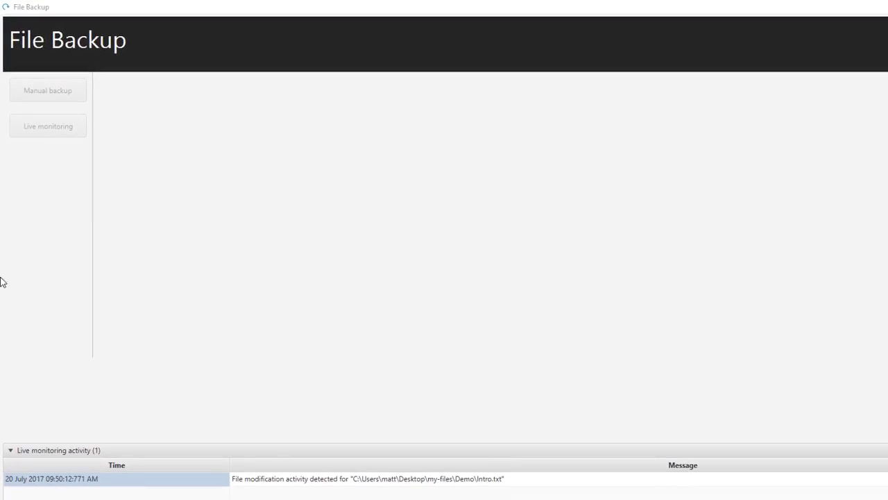
Return the source folder window to my-files, and stop live monitoring and run its backup comparison.
left_click(279, 498)
left_click(351, 189)
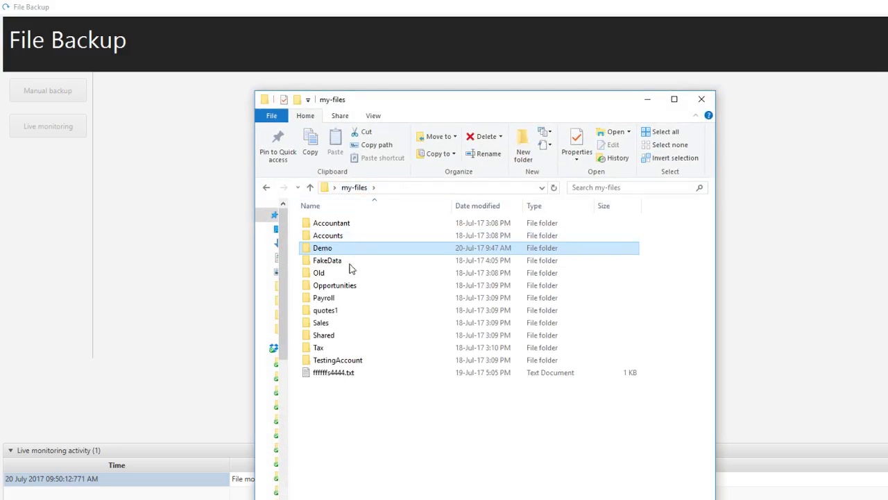
left_click(168, 375)
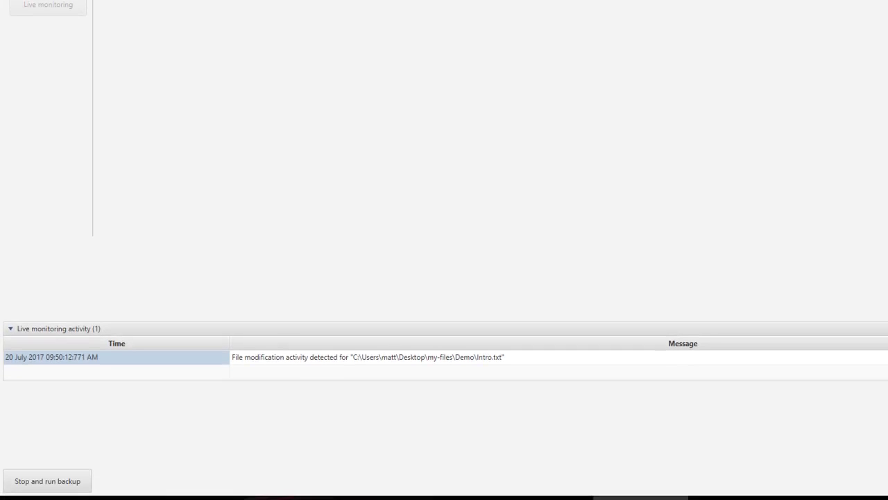
left_click(49, 480)
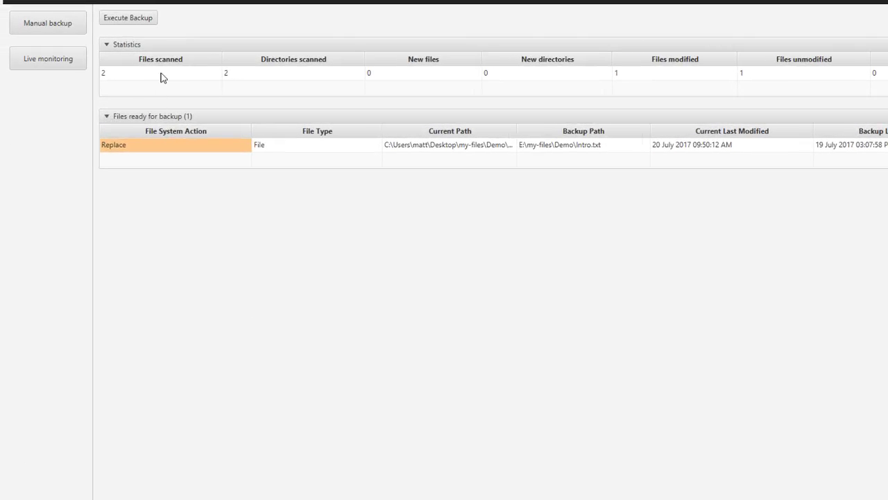
Look over the source my-files folder, and widen the pending list's Current Path column to read the full path of Intro.txt.
left_click(251, 498)
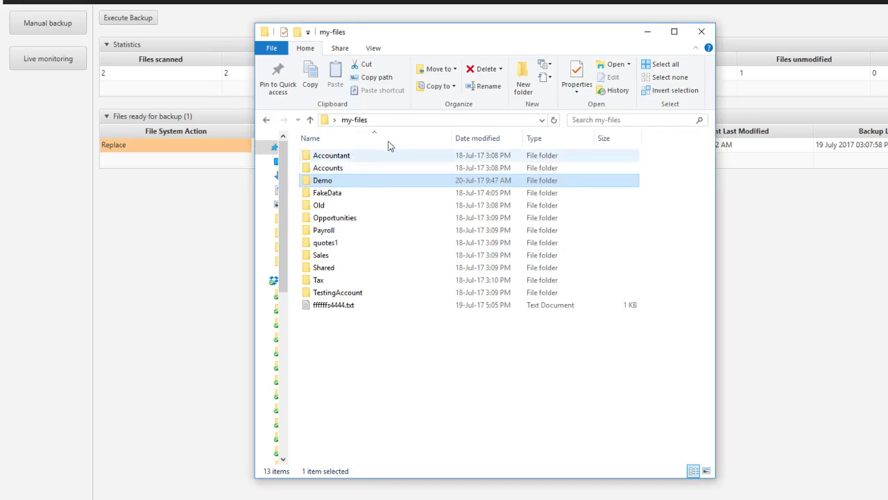
left_click(647, 32)
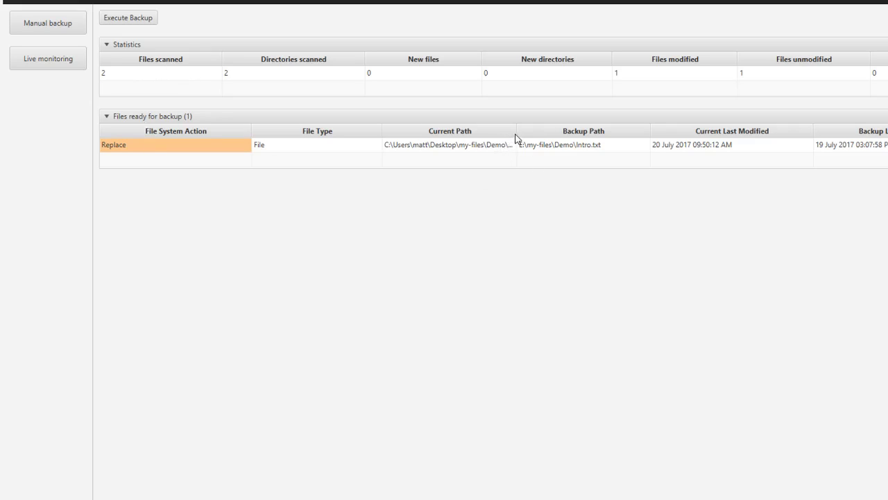
left_click_drag(516, 132, 606, 128)
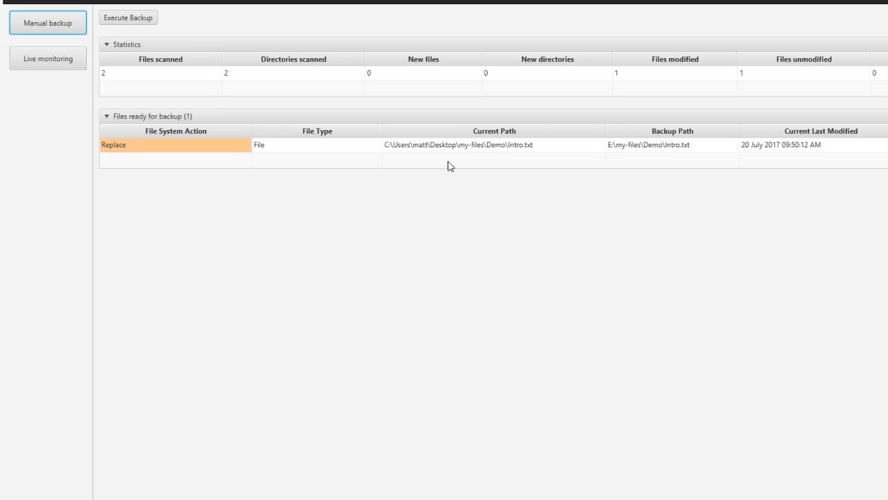